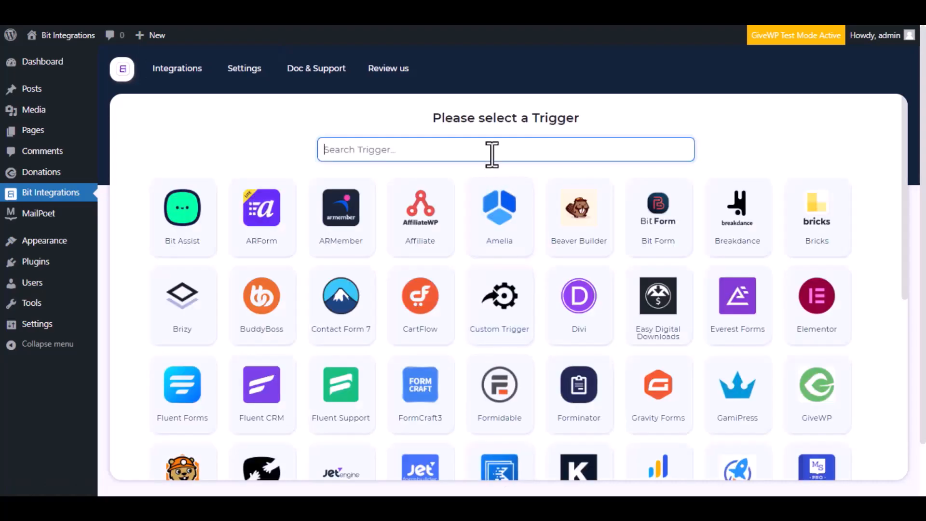
Step: Search the triggers for 'give wp' and select the GiveWP card
text(give wp)
key(BackSpace)
key(BackSpace)
key(BackSpace)
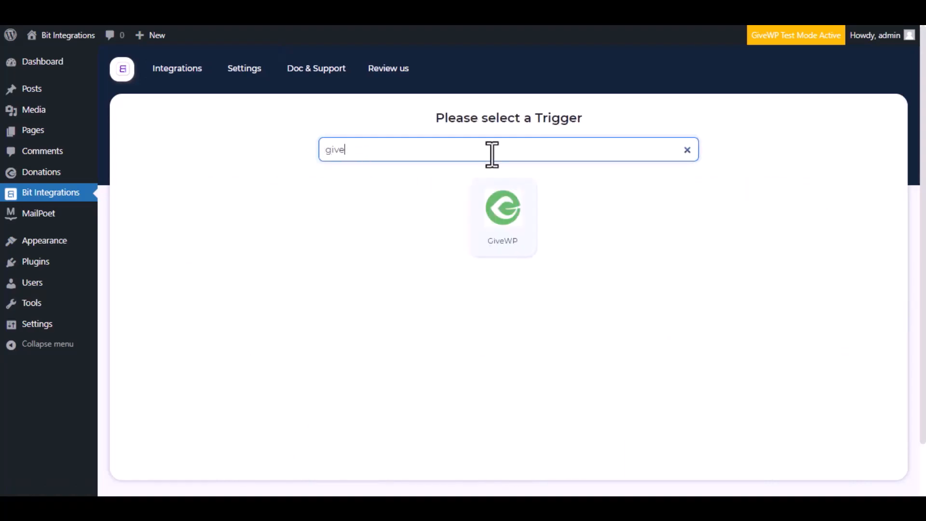
text(wp)
click(495, 222)
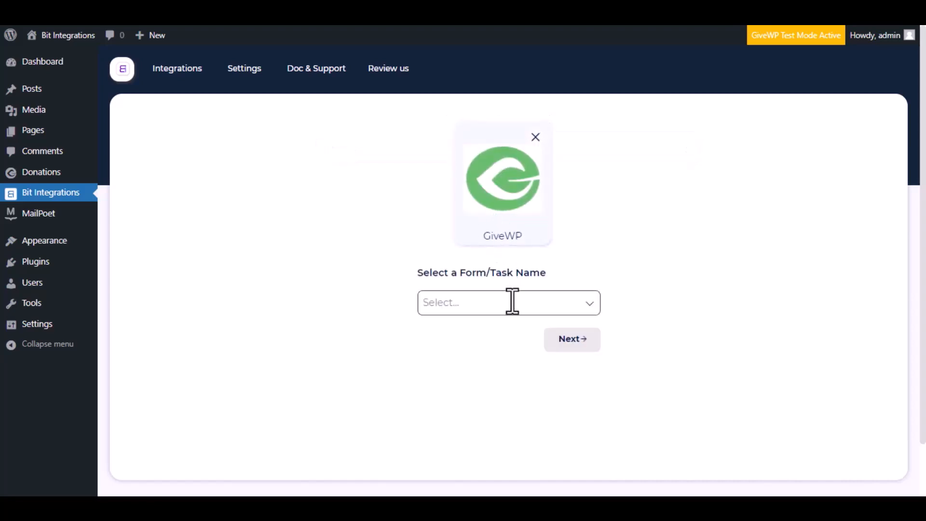
Step: Set the GiveWP trigger to 'A user makes donation via form' on 'Donation Form' and continue
click(512, 301)
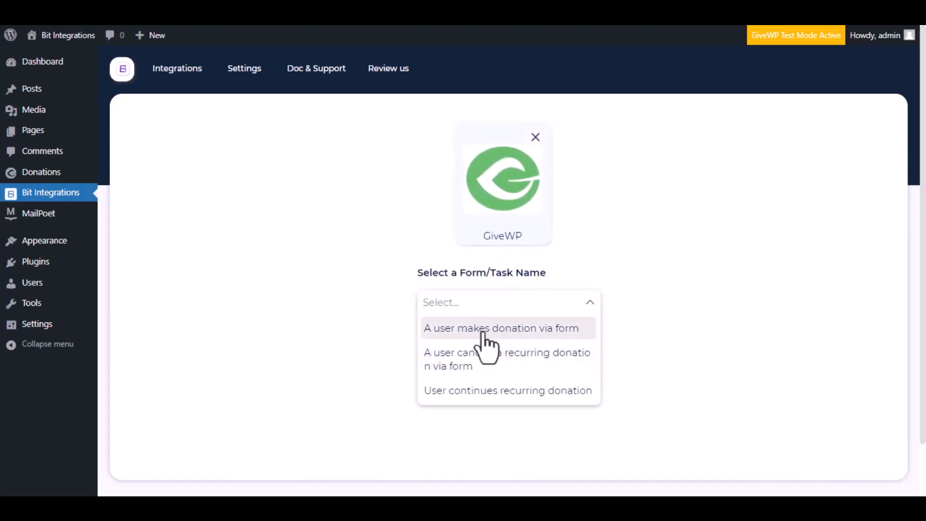
click(511, 334)
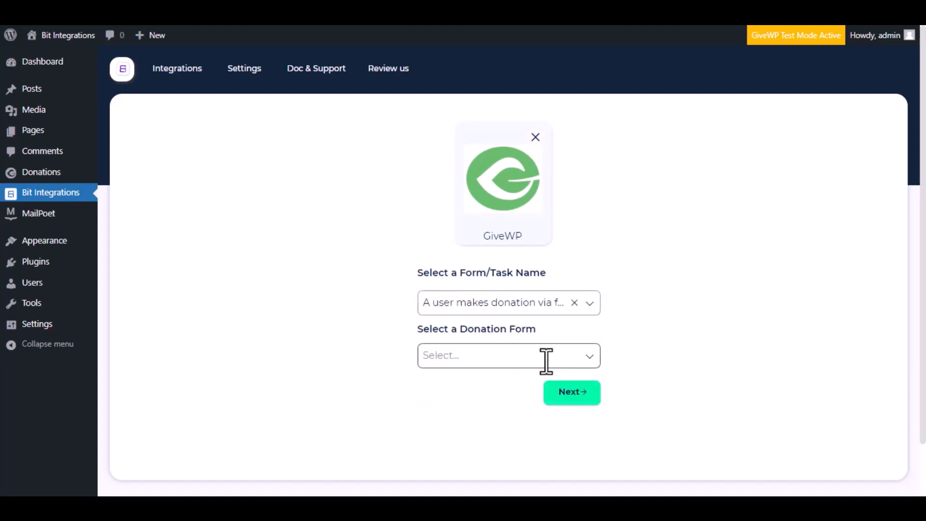
click(546, 361)
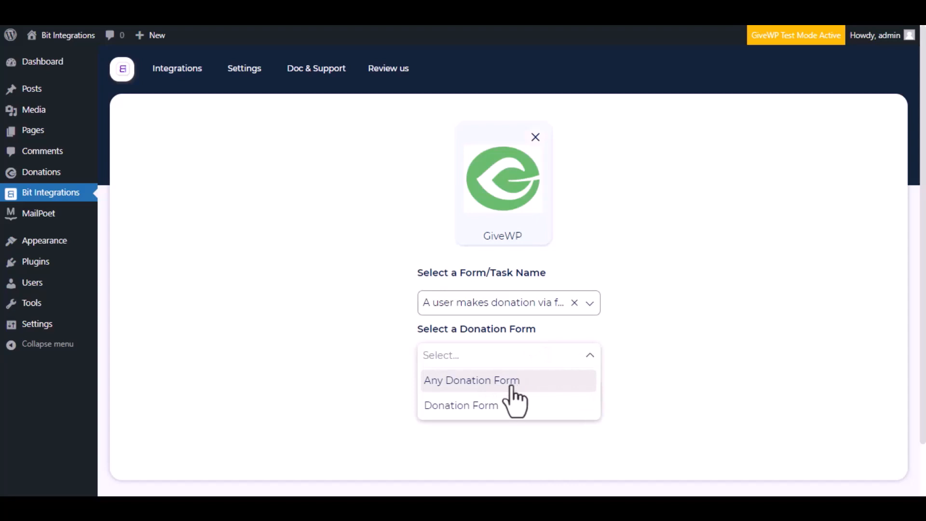
click(496, 405)
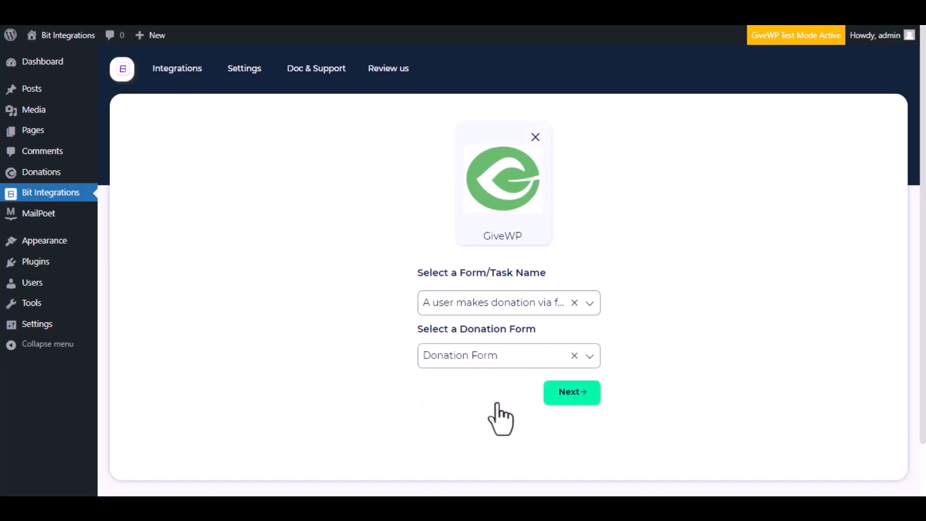
click(576, 392)
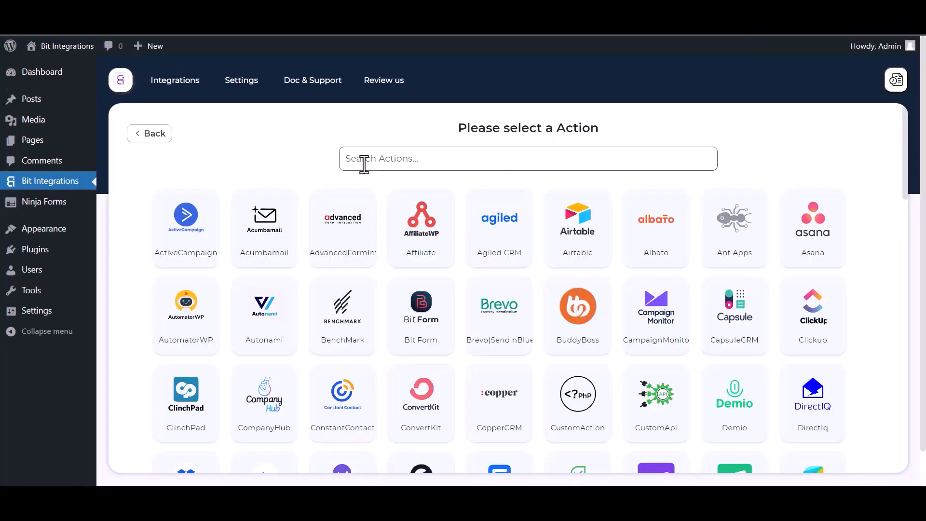
click(364, 162)
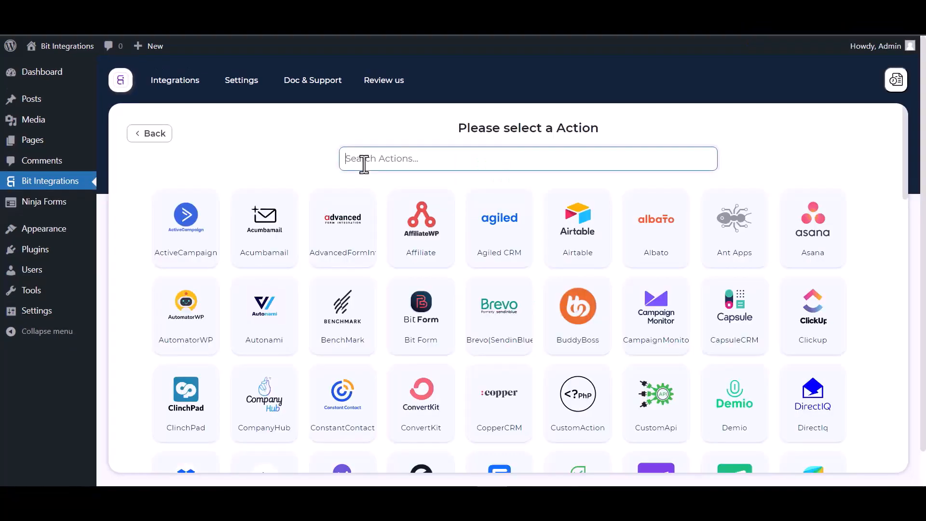
Step: Search actions for 'perf' and select the PerfexCRM card
text(perf)
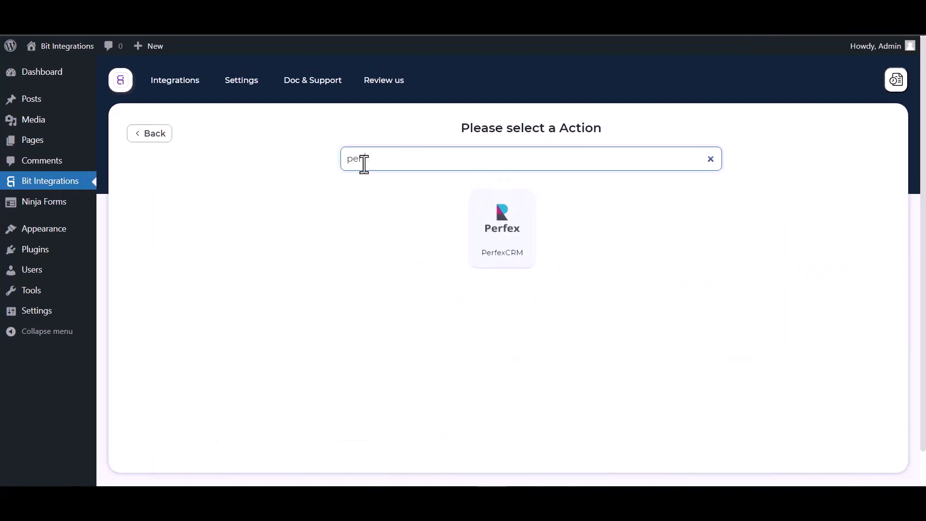
click(506, 257)
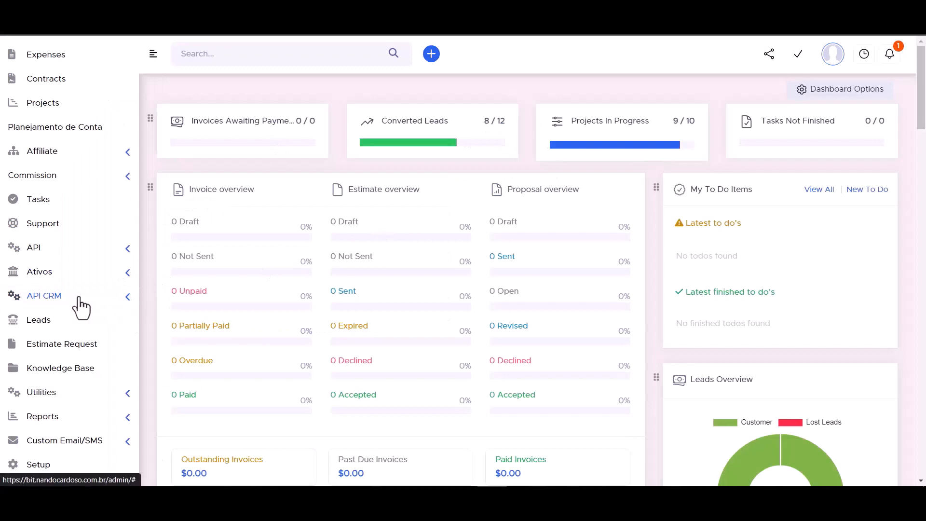
Step: Copy the API URL from Perfex CRM's API CRM Manager into the Access API URL field
click(128, 301)
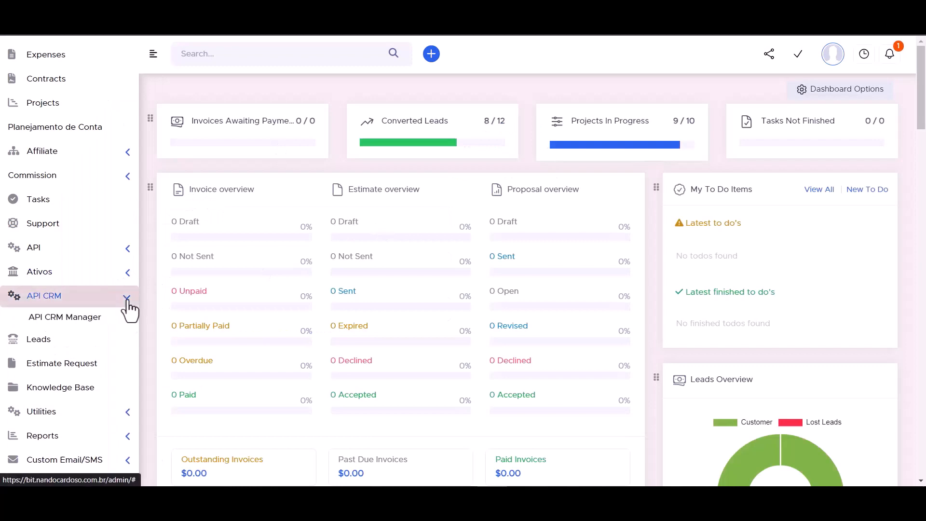
click(74, 323)
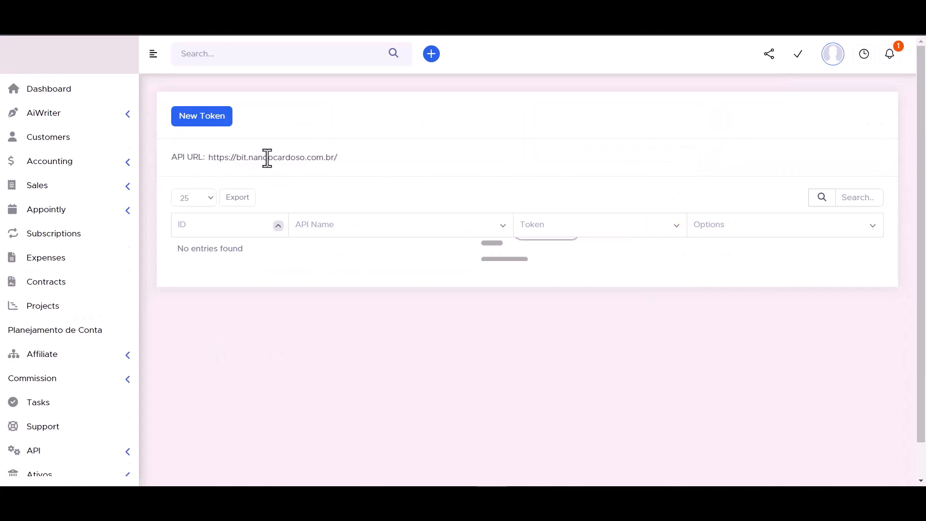
double_click(250, 158)
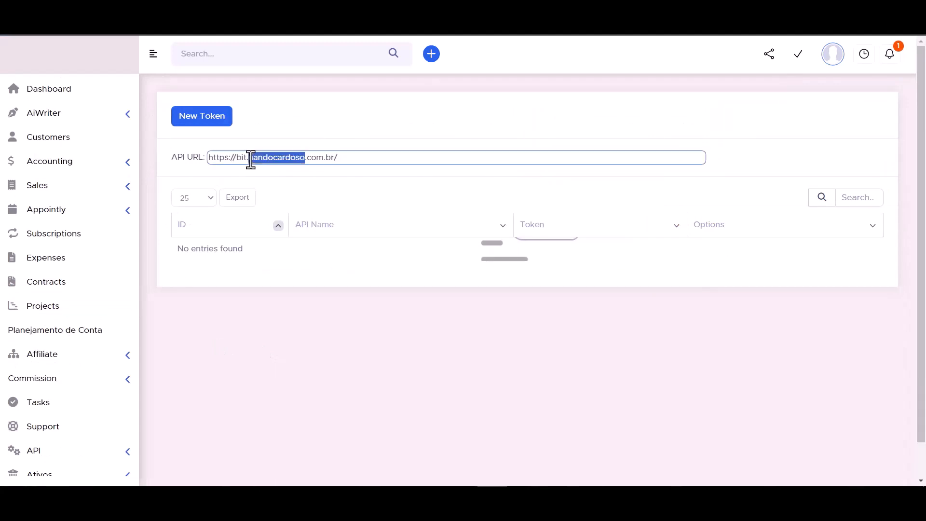
click(251, 158)
key(ctrl+c)
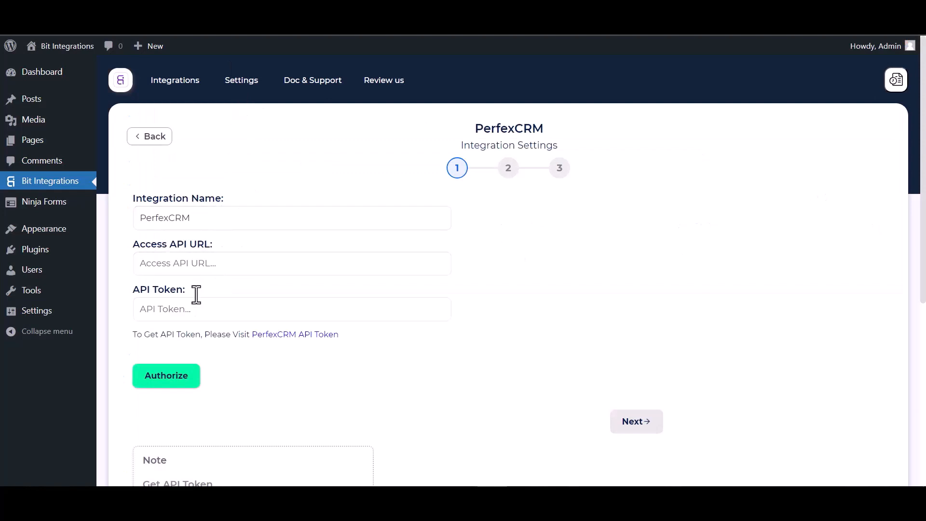
click(197, 272)
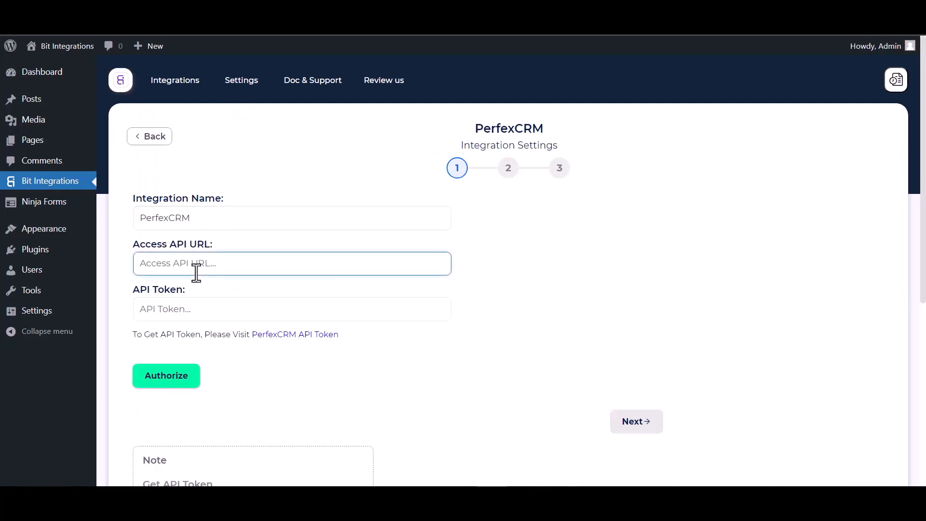
key(ctrl+v)
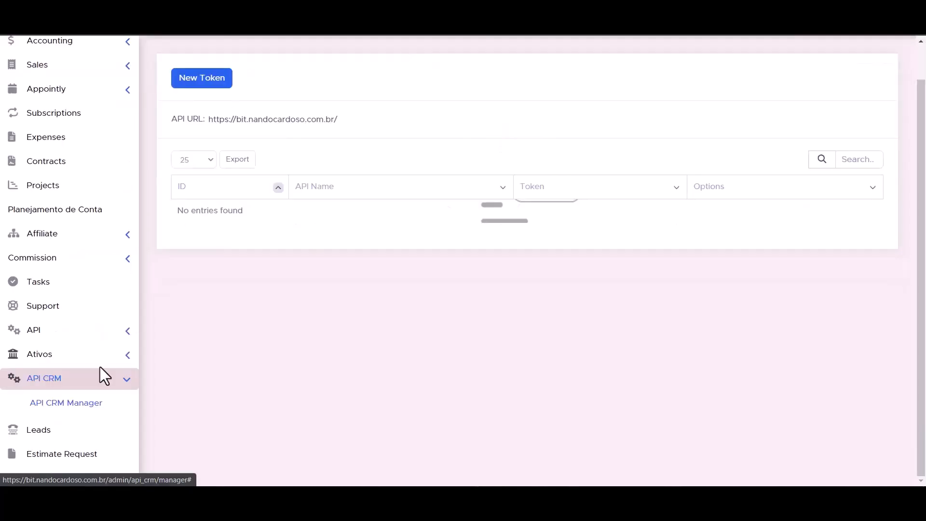
Step: Start a new token in API Management with the API name 'Bit Integrations'
click(127, 332)
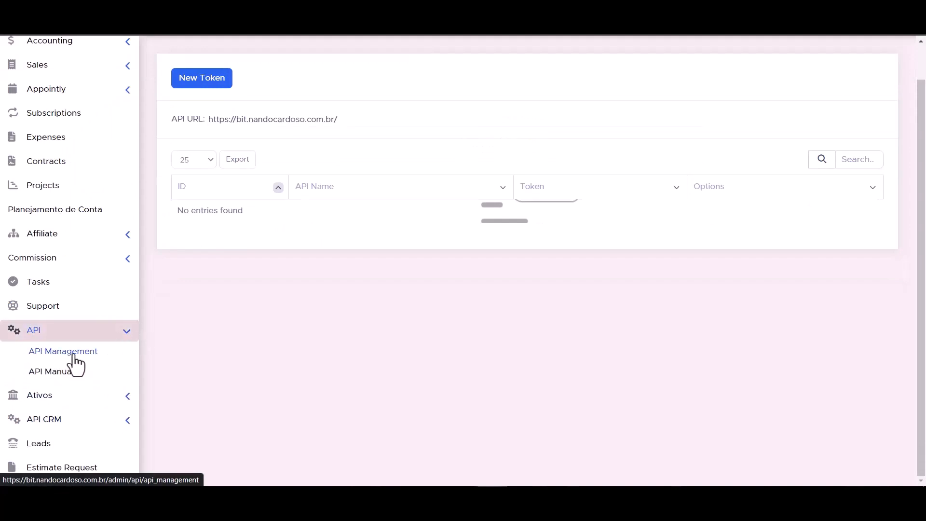
click(74, 357)
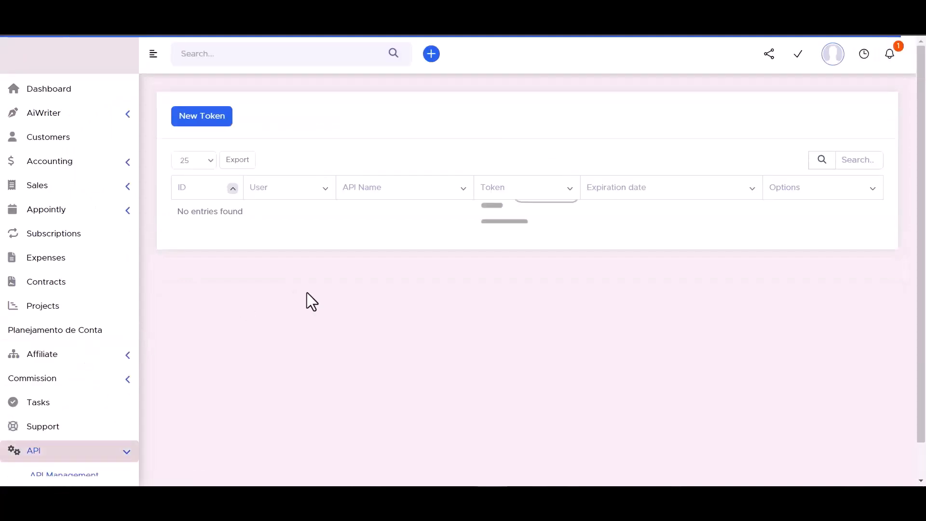
click(202, 121)
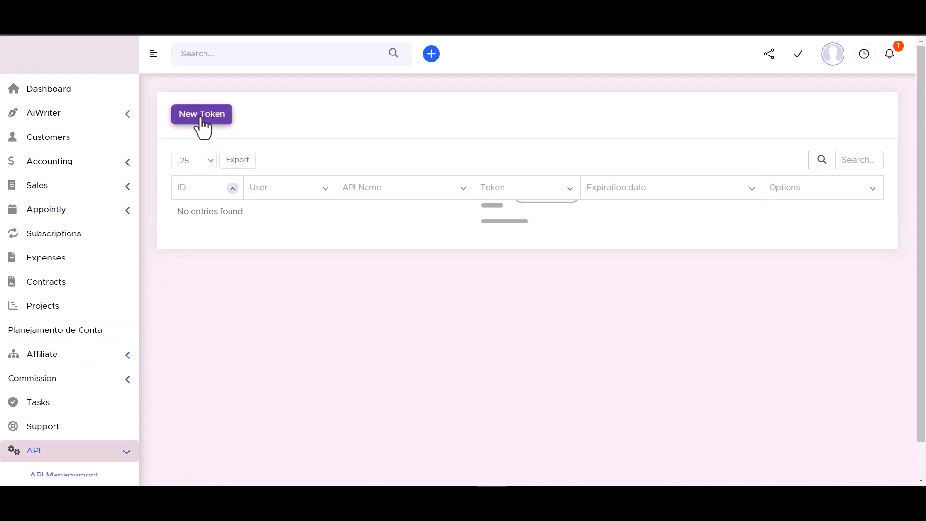
click(398, 238)
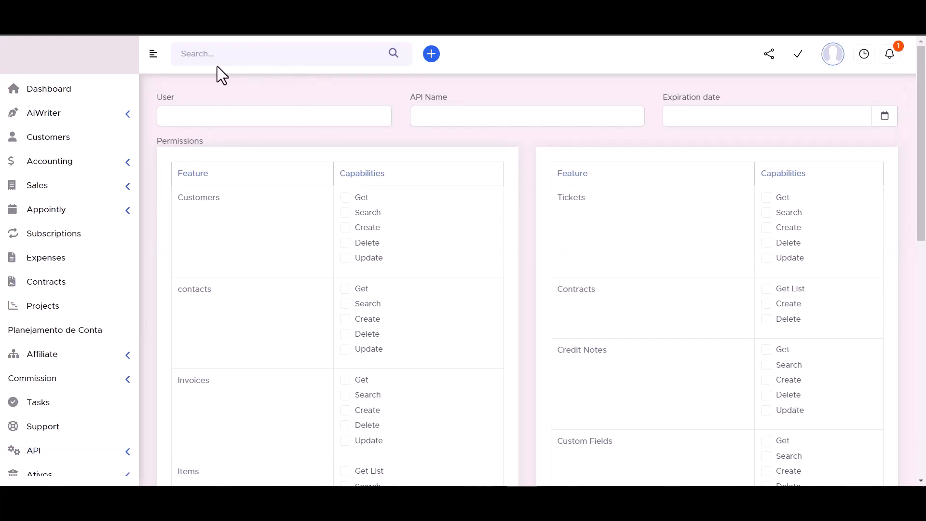
click(441, 116)
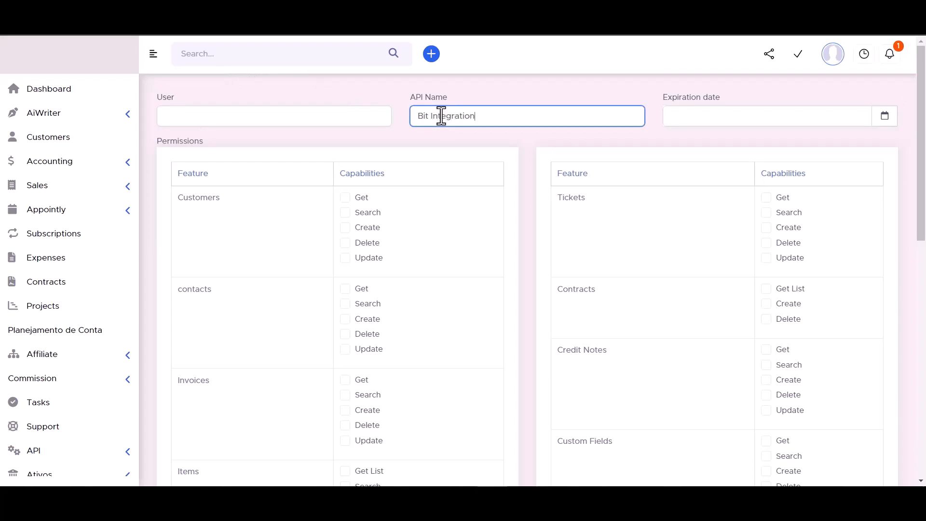
click(884, 117)
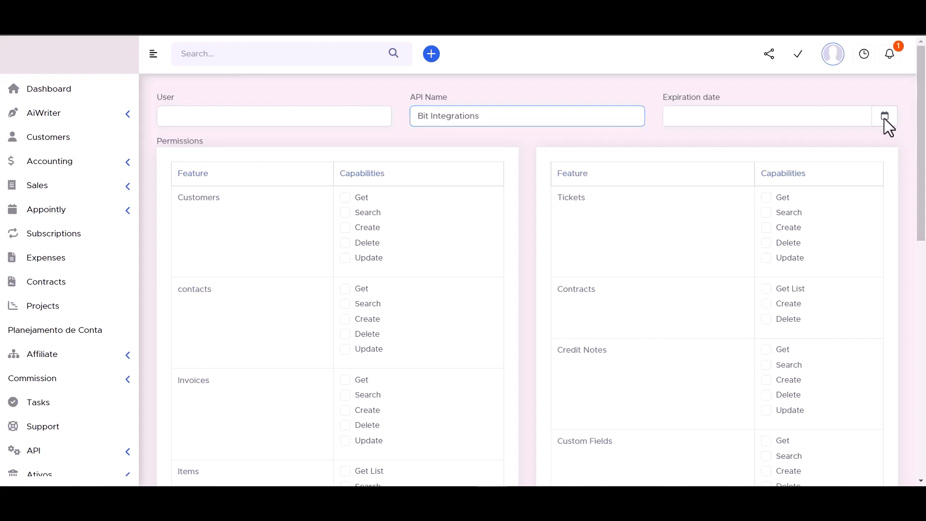
click(818, 256)
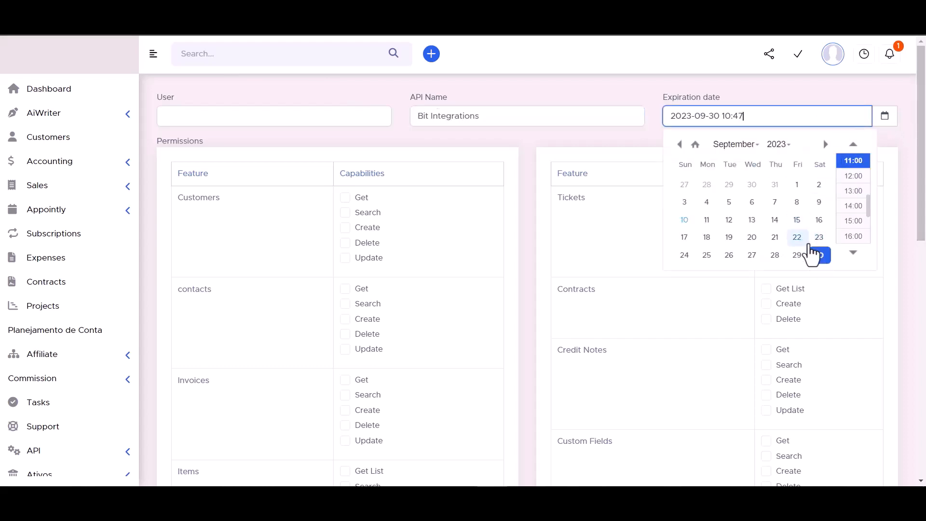
click(779, 145)
scroll(777, 177, down, 5)
click(778, 177)
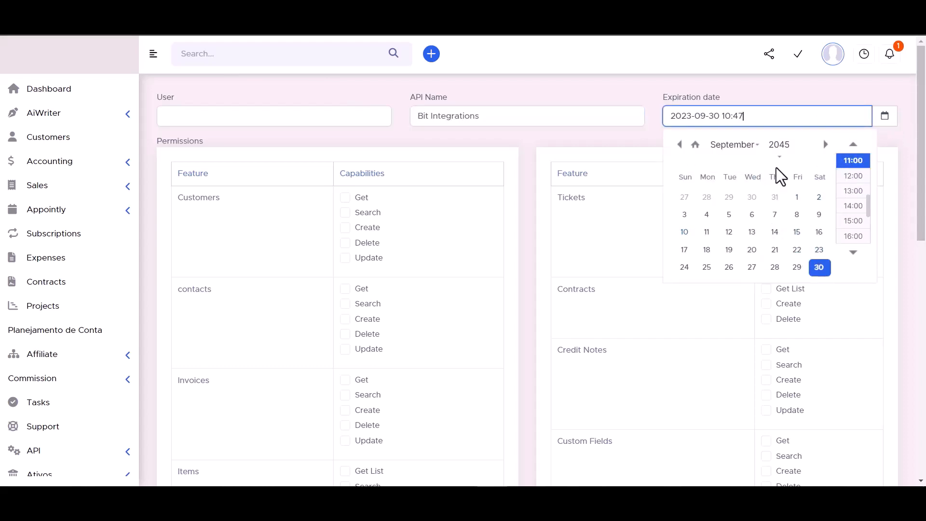
click(637, 90)
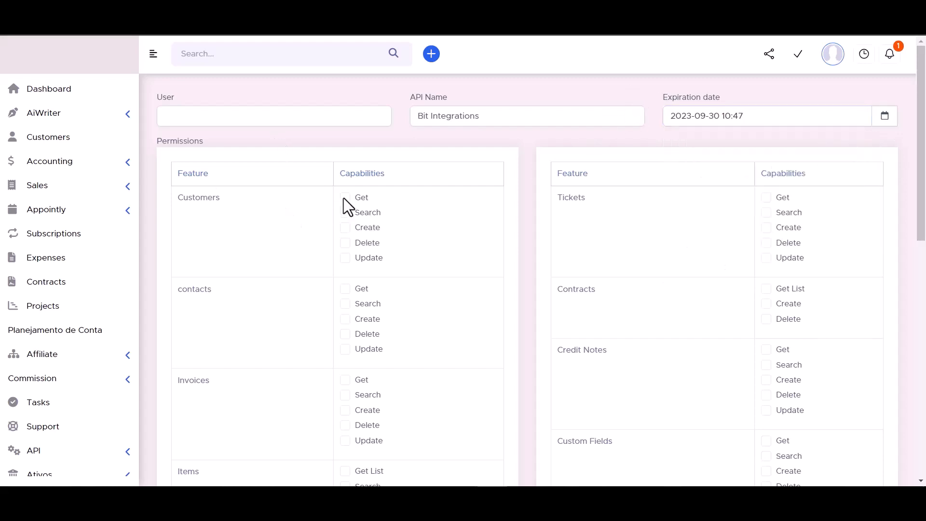
Step: Grant Customers search plus get, search, create, delete and update permissions for Tickets and Contacts
click(345, 214)
click(766, 258)
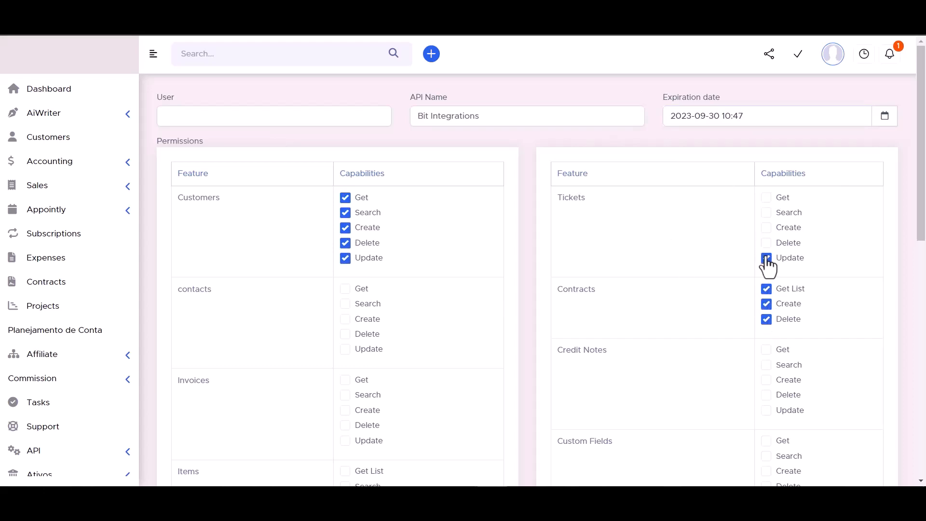
click(766, 243)
click(766, 228)
click(766, 212)
click(766, 198)
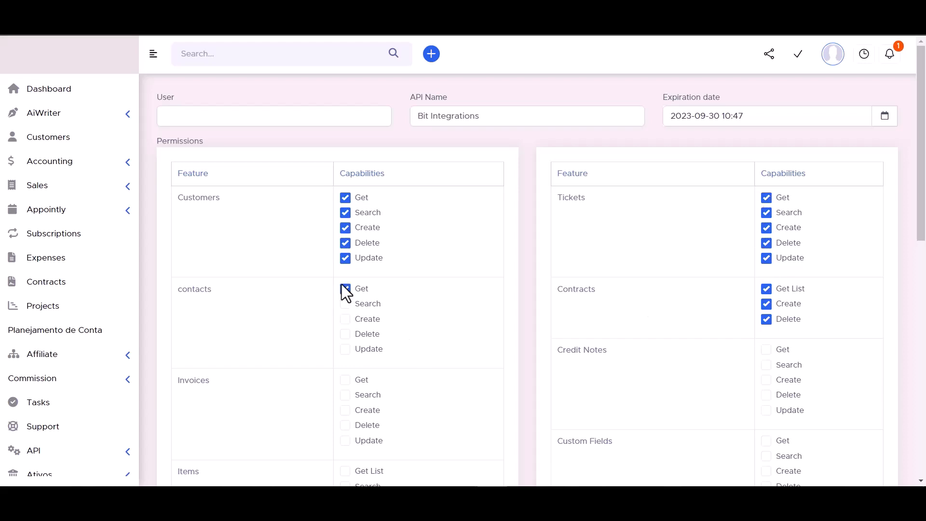
click(345, 303)
click(345, 318)
click(345, 333)
click(345, 349)
scroll(413, 265, down, 3)
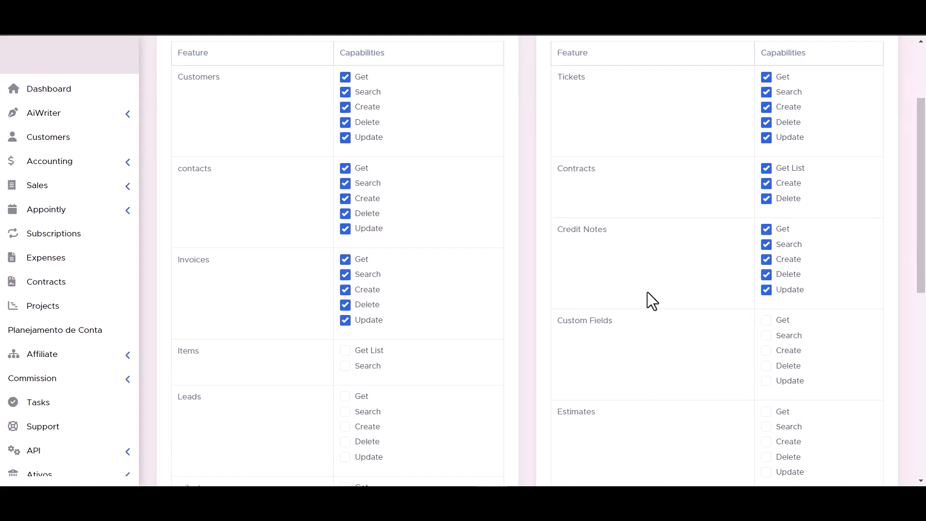
scroll(647, 291, down, 3)
Step: Allow Items list/search, Custom Fields get/search/create, Leads delete/update and Estimates search/create/delete
click(346, 245)
click(345, 229)
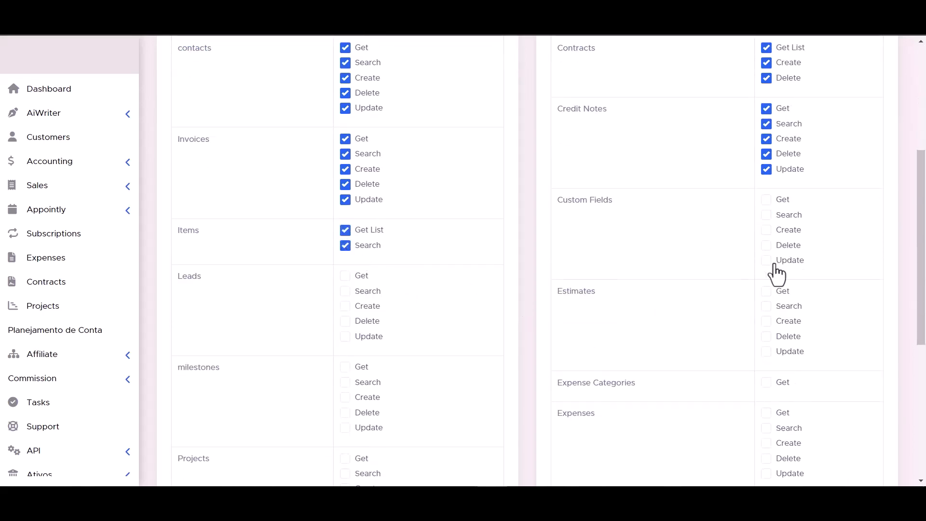
click(766, 199)
click(766, 214)
click(766, 229)
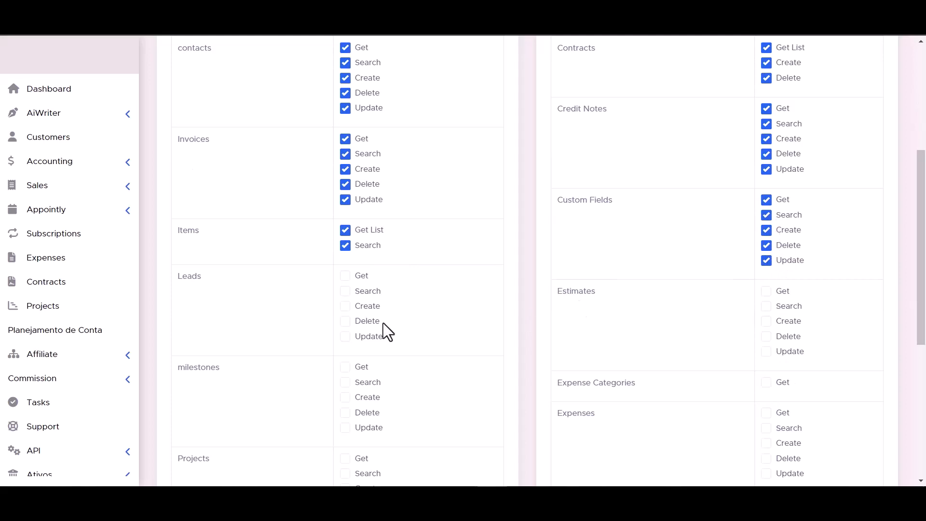
click(345, 321)
click(346, 336)
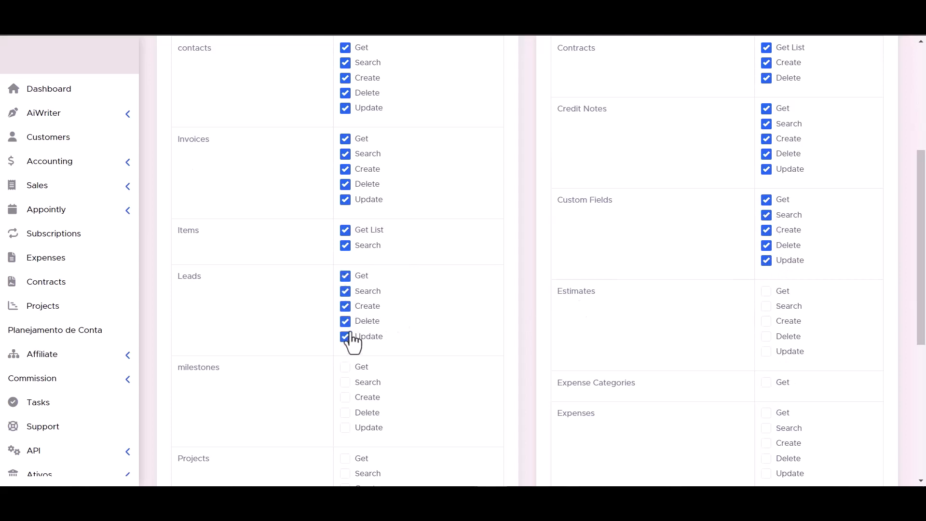
click(766, 306)
click(766, 321)
click(766, 336)
scroll(766, 355, down, 1)
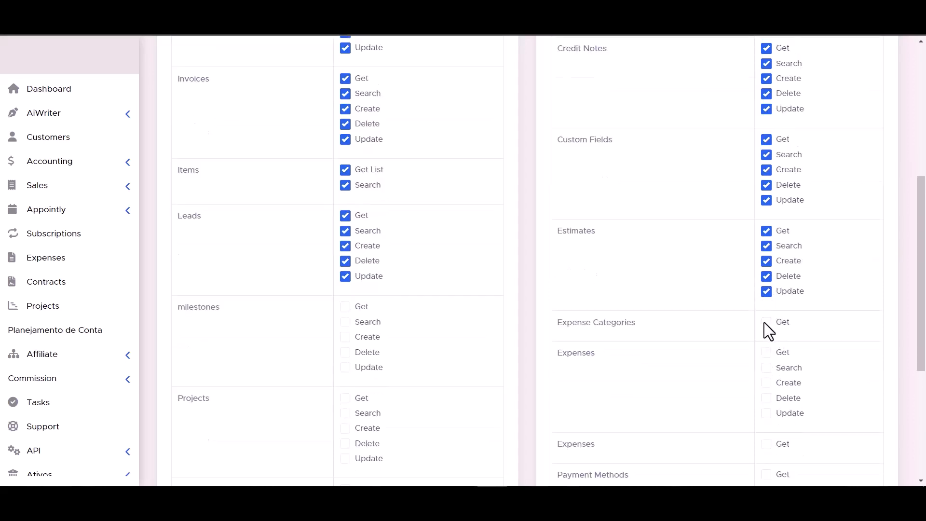
scroll(348, 315, down, 4)
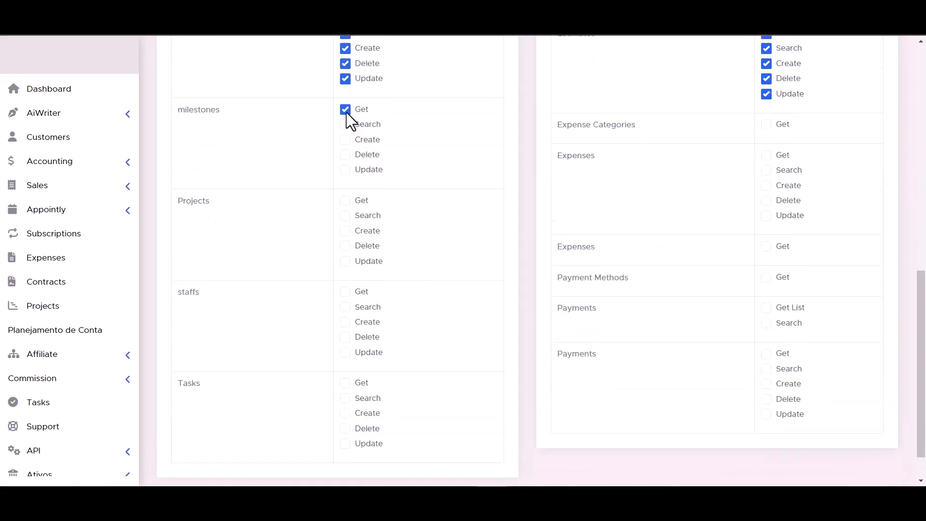
Step: Allow milestone updates, project create/delete/update, expense delete/read and payment method reads
click(345, 169)
click(345, 231)
click(345, 246)
click(346, 261)
click(767, 201)
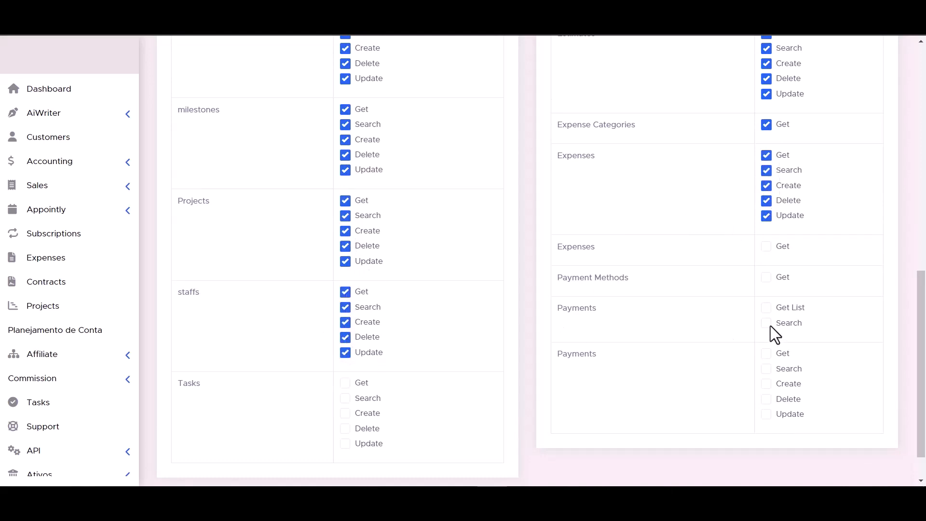
click(766, 277)
click(766, 246)
scroll(551, 319, down, 1)
Step: Allow task read/search/create and all payment permissions: read, search, create, delete, update
click(346, 367)
click(345, 353)
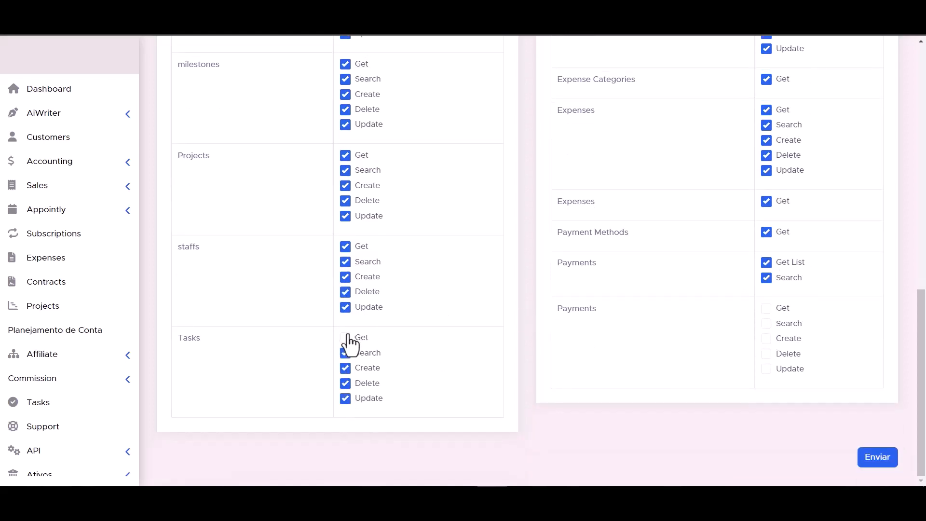
click(345, 337)
click(766, 368)
click(766, 353)
click(766, 338)
click(766, 323)
click(766, 308)
scroll(579, 373, up, 1)
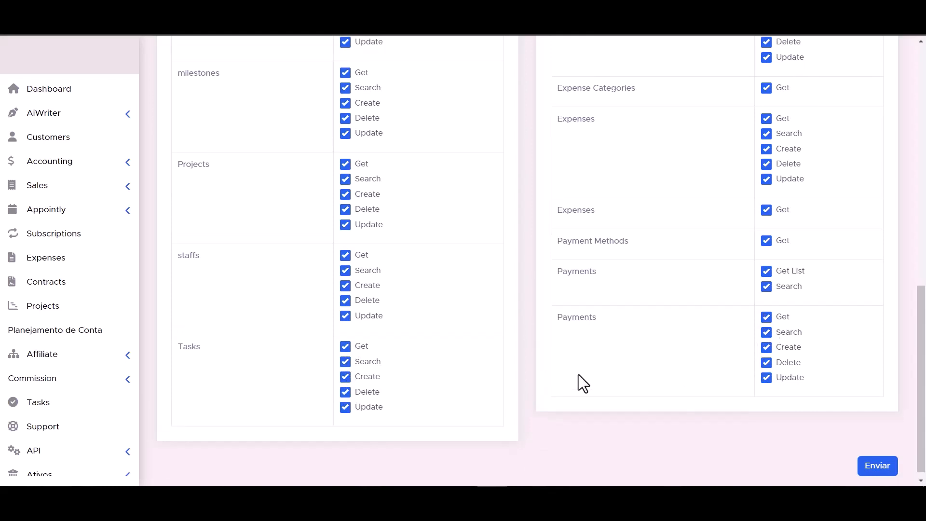
scroll(577, 374, down, 1)
Step: Save the token, copy it from the API list, and authorize the PerfexCRM connection
click(881, 458)
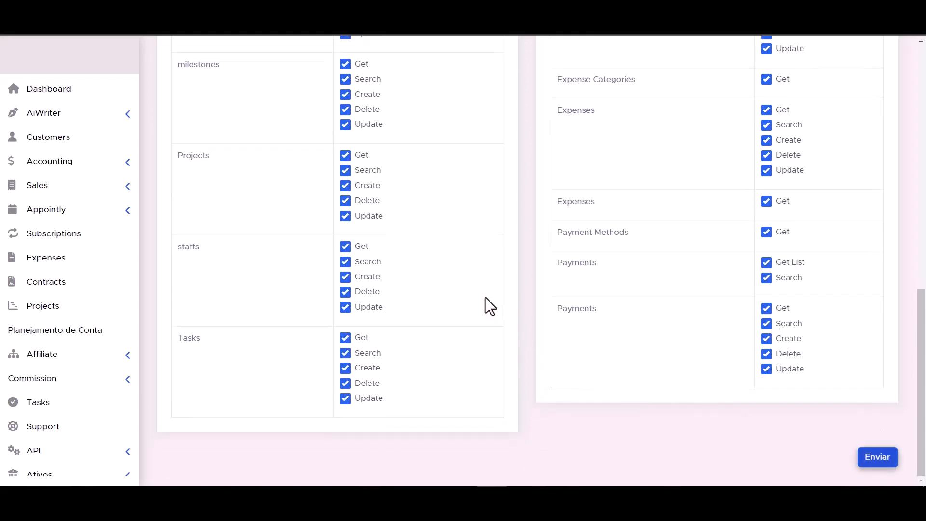
triple_click(466, 224)
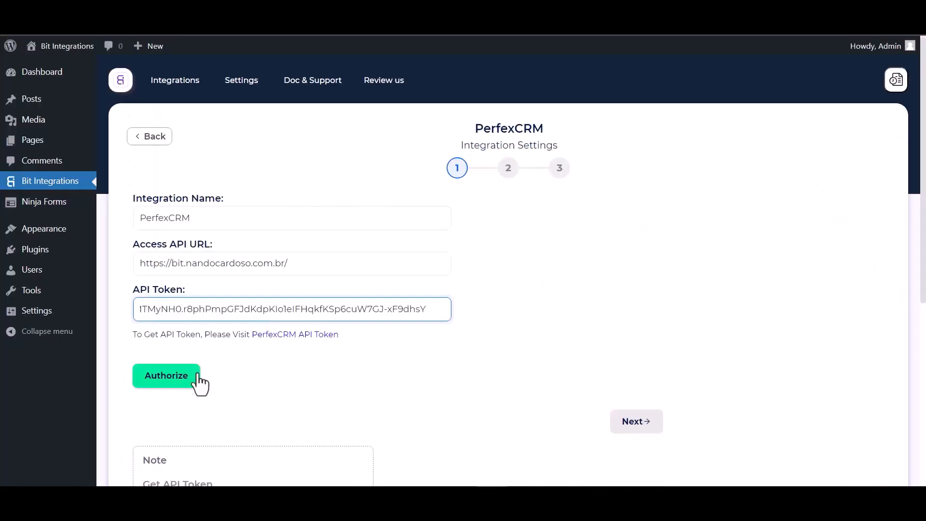
click(198, 380)
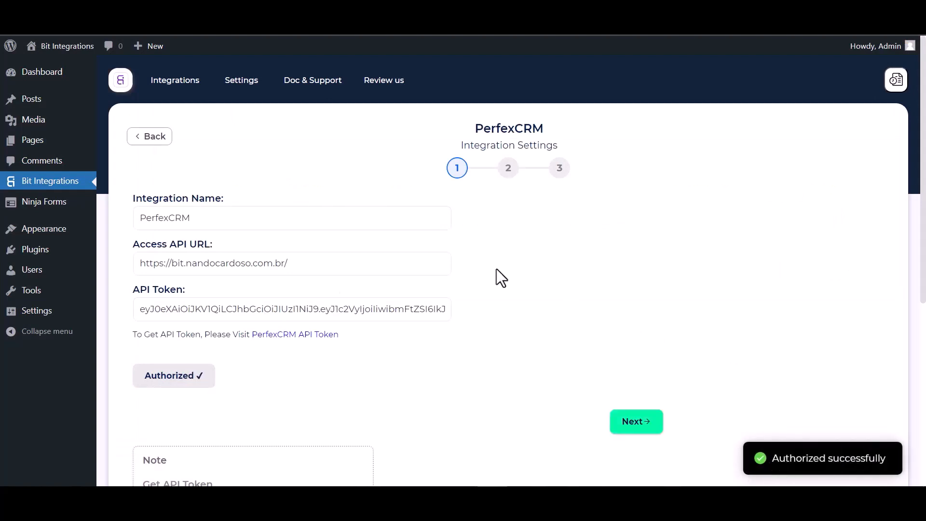
Step: Choose Create Contact as the PerfexCRM action with Bit Integrations as the customer
scroll(549, 282, down, 2)
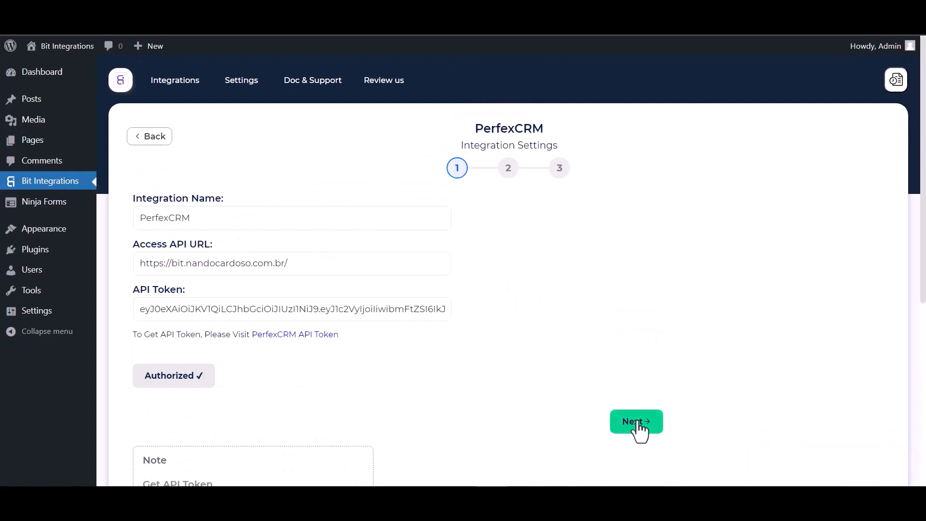
click(637, 422)
click(367, 222)
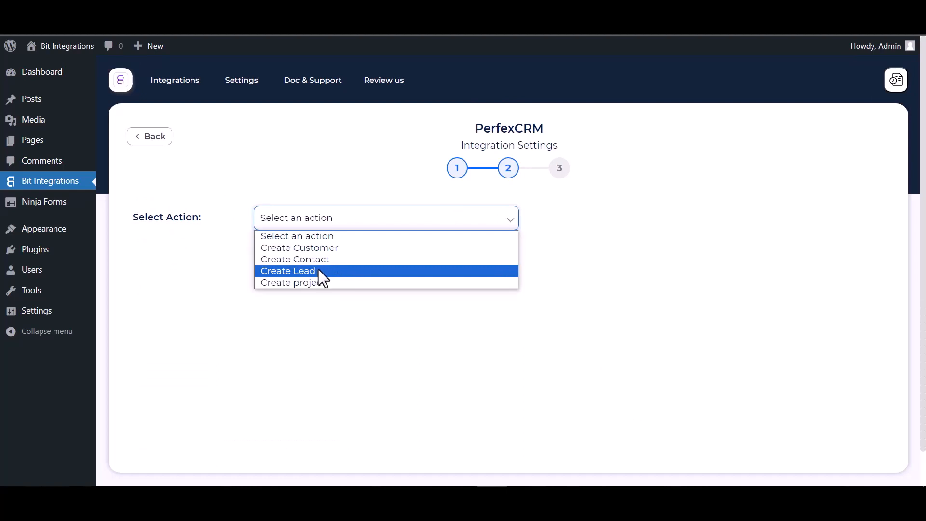
click(317, 261)
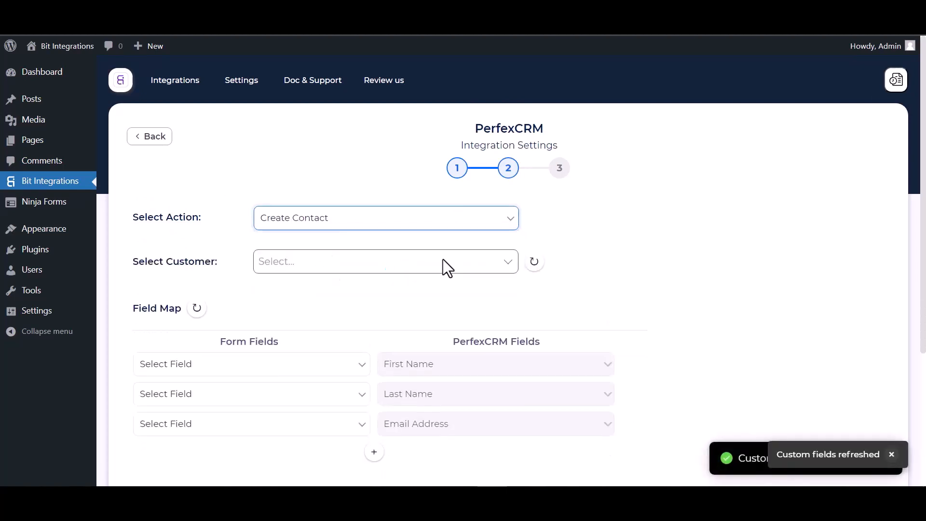
scroll(443, 259, down, 1)
click(314, 227)
click(298, 256)
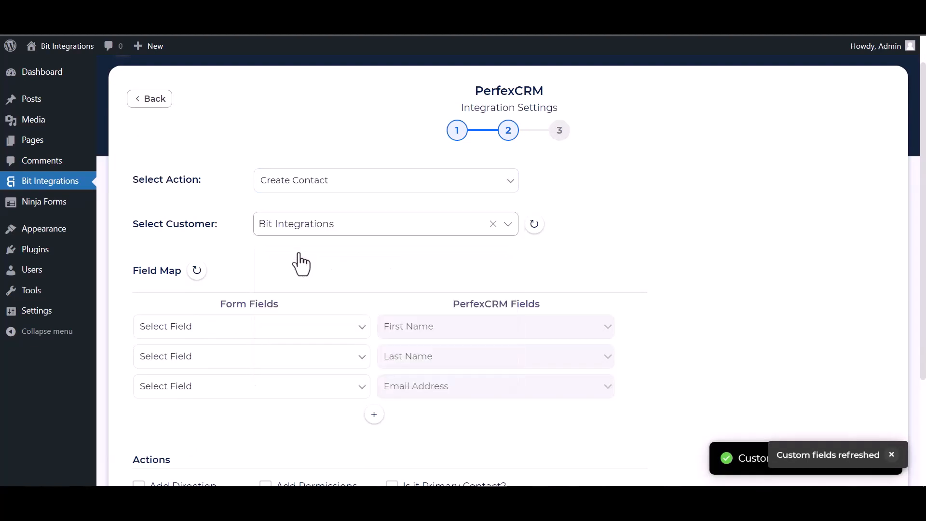
scroll(362, 233, down, 3)
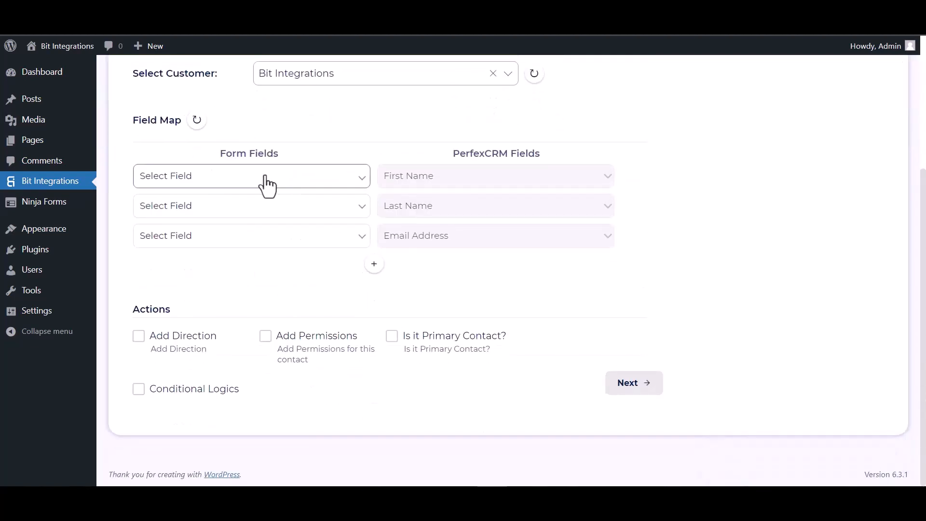
Step: Map First Name, Last Name and Email, and add a row mapping Phone to Phone Number
click(266, 177)
click(216, 218)
click(264, 213)
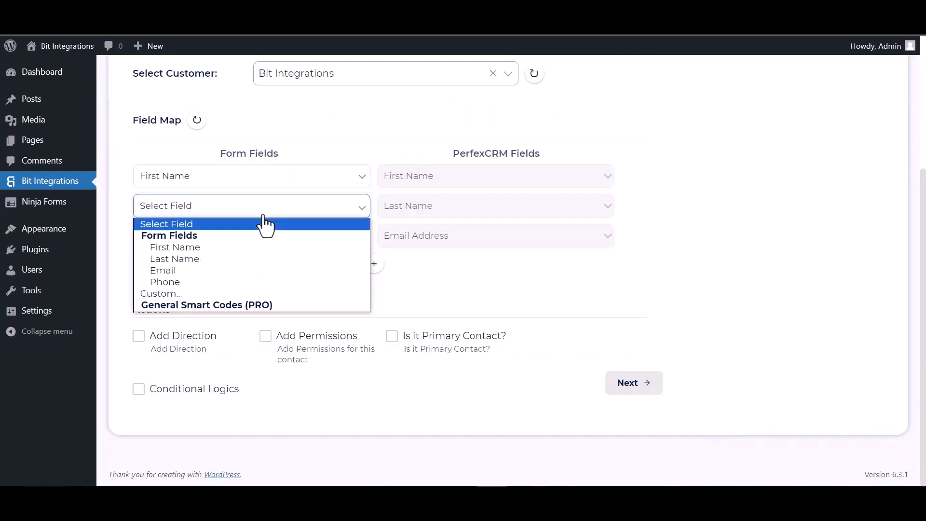
click(199, 259)
click(207, 240)
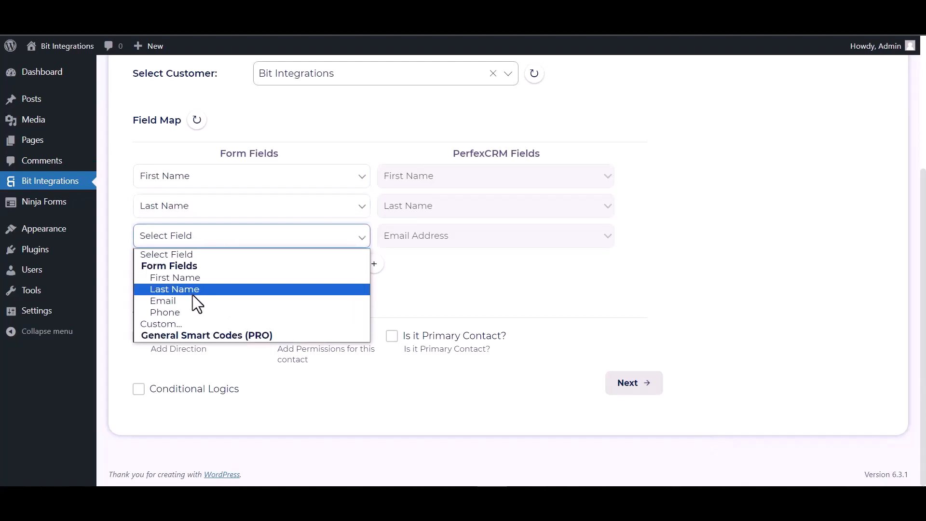
click(182, 300)
click(374, 264)
click(406, 270)
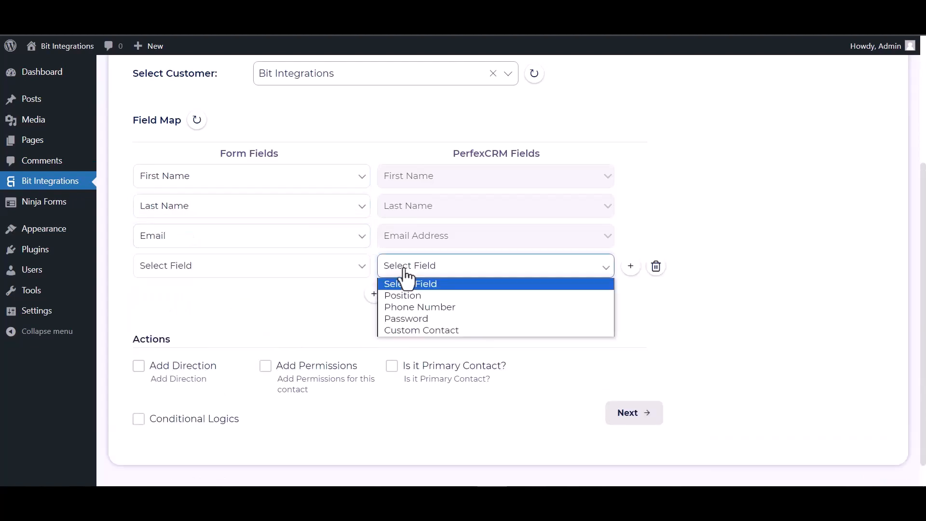
click(400, 306)
click(316, 271)
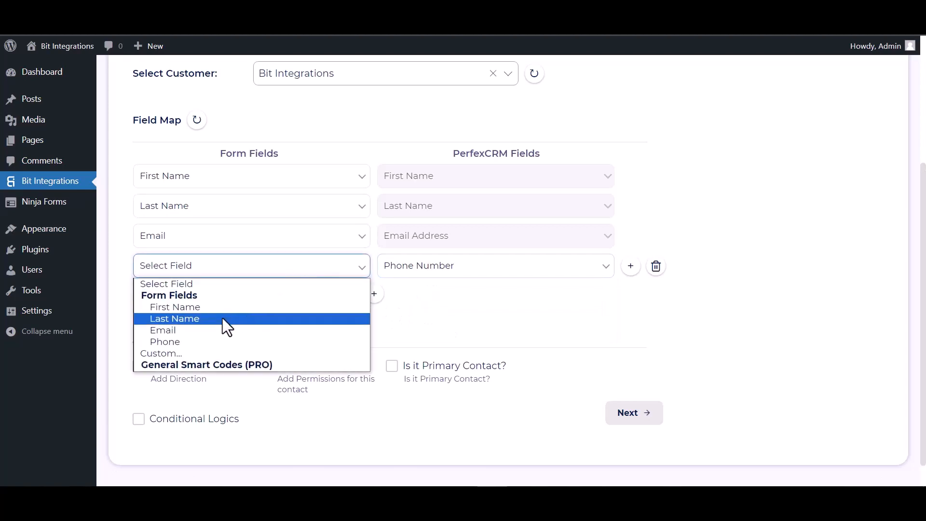
click(183, 340)
Step: Leave conditional logic off, then finish and save the integration
scroll(251, 309, down, 2)
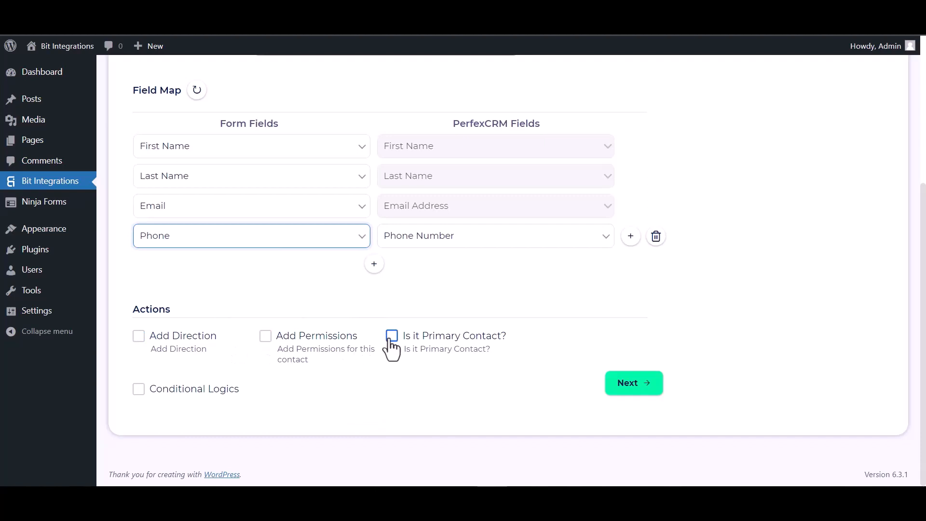
click(143, 389)
scroll(181, 341, down, 3)
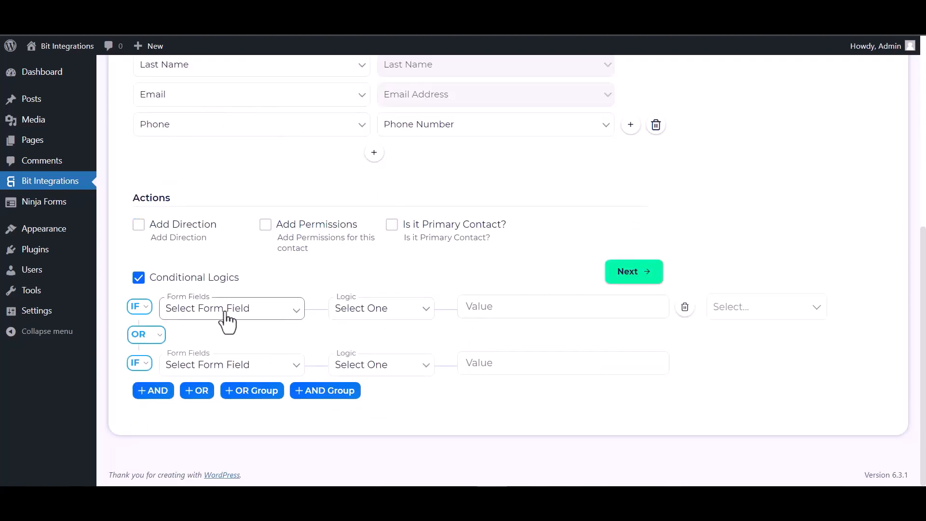
click(143, 282)
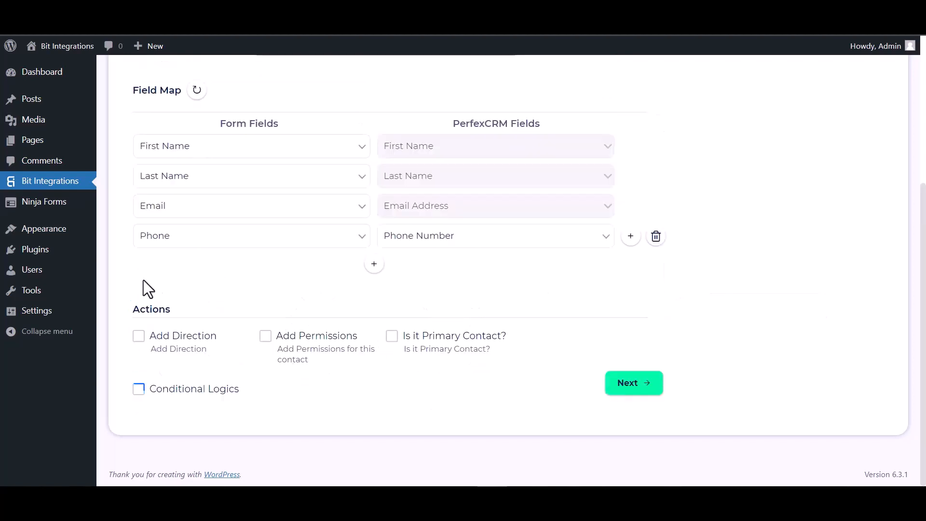
click(643, 387)
click(507, 230)
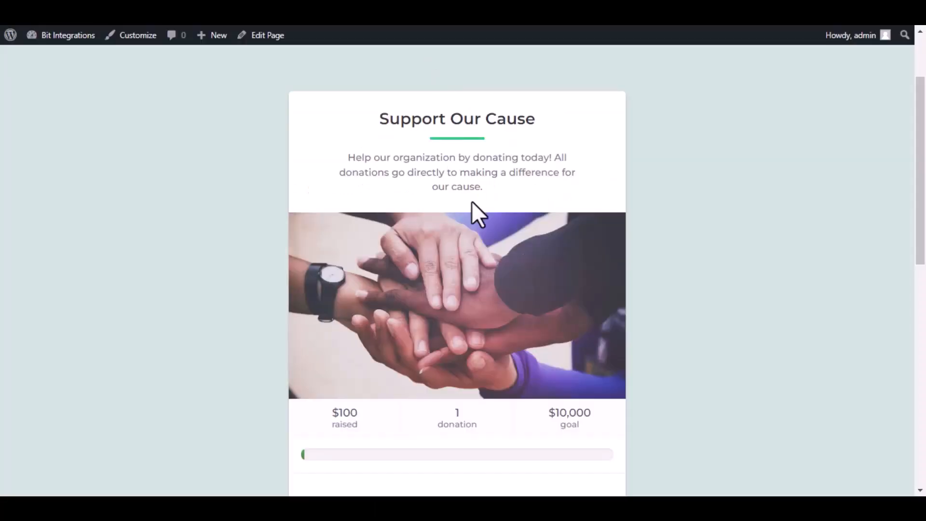
Step: Submit a $100 test donation with donor name Bit Integrations and the donor's email address
scroll(465, 201, down, 7)
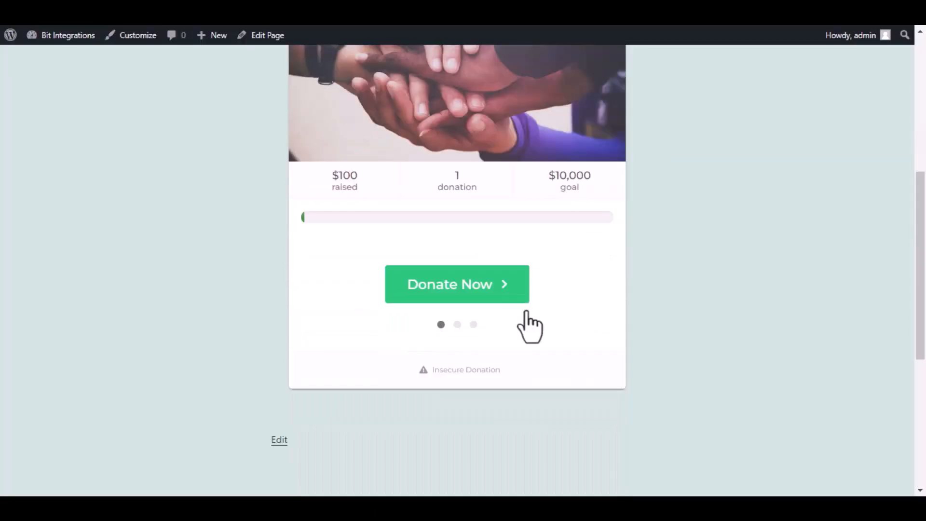
click(479, 294)
click(511, 328)
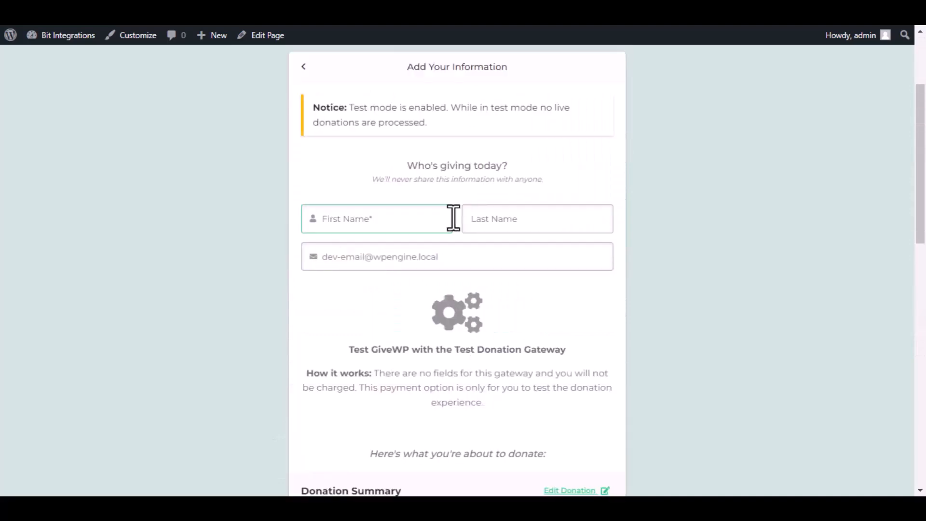
text(Bit)
click(531, 218)
text(Integrations)
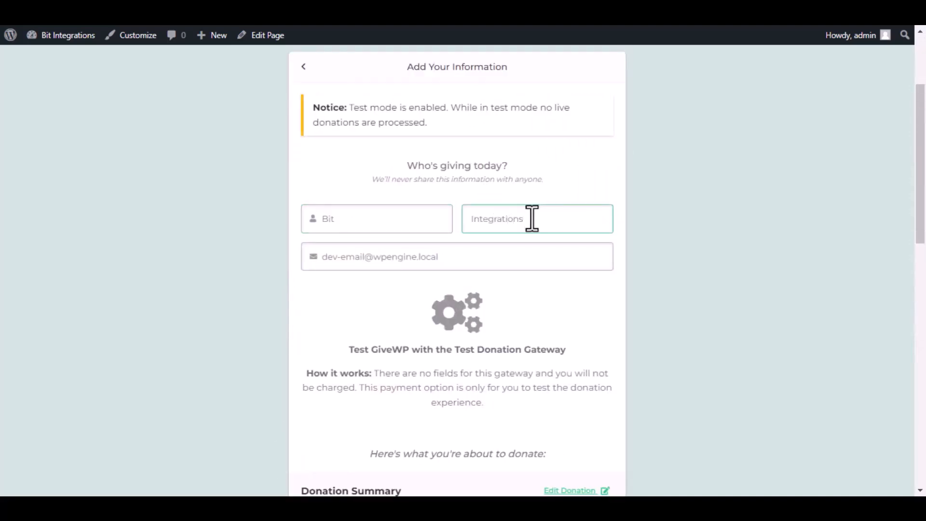
triple_click(531, 250)
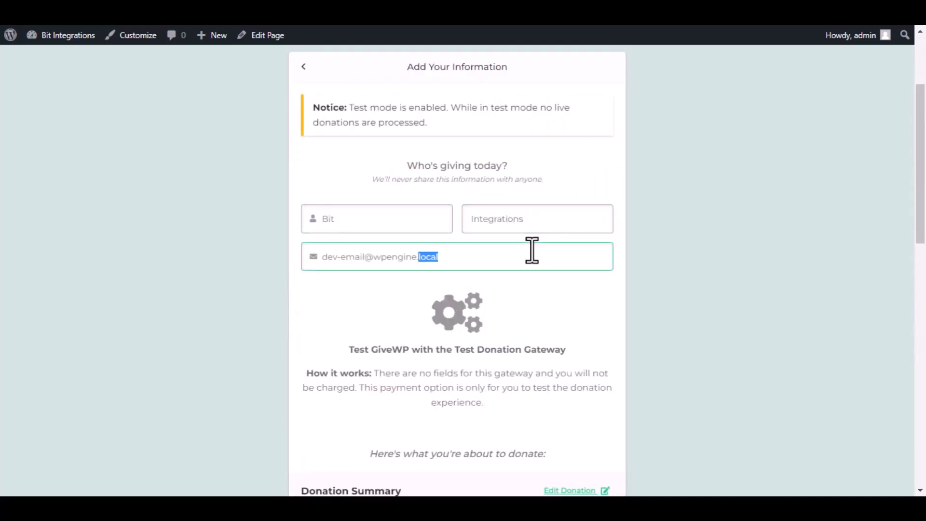
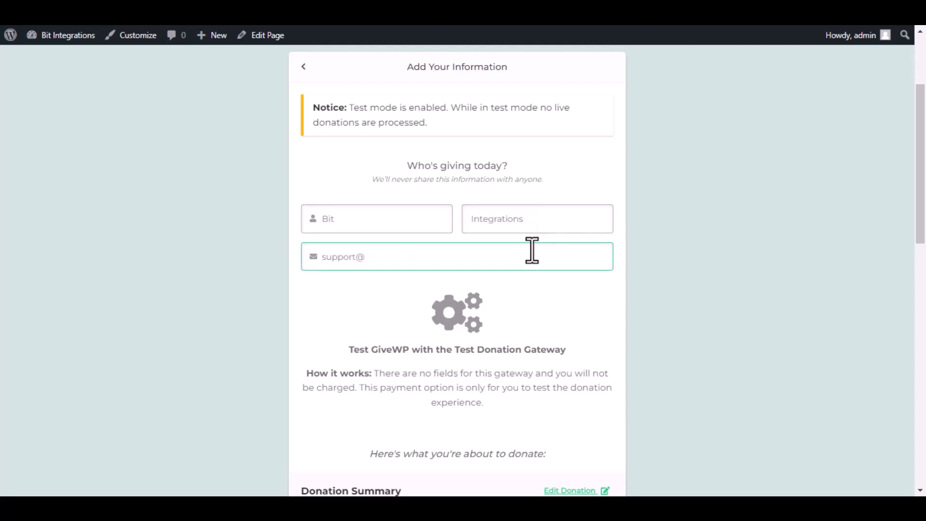
scroll(530, 260, down, 10)
click(469, 246)
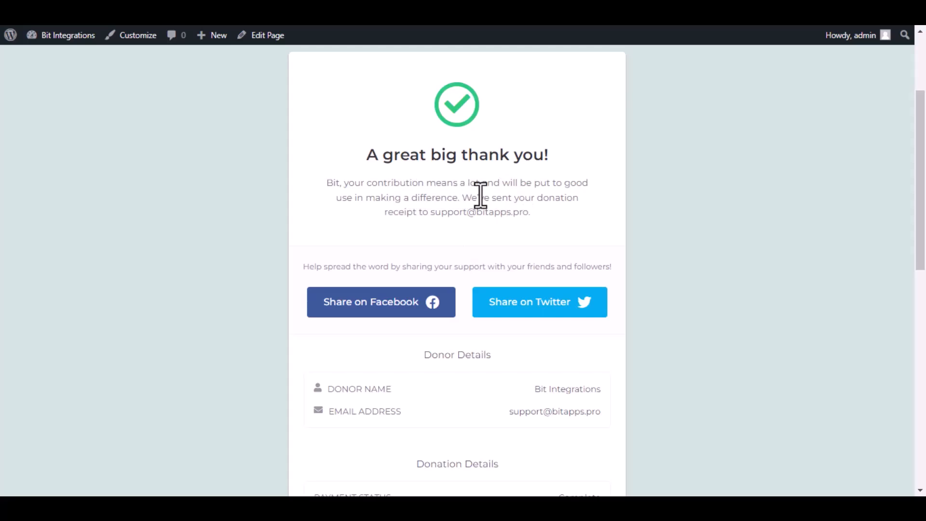
click(94, 135)
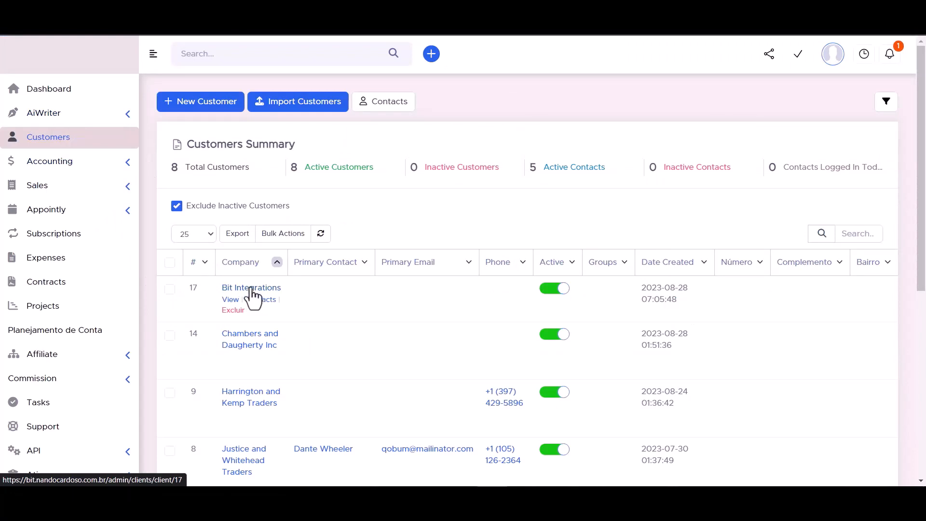
Step: Open the Bit Integrations customer's Contacts tab and view the new contact's name, email and phone
click(252, 288)
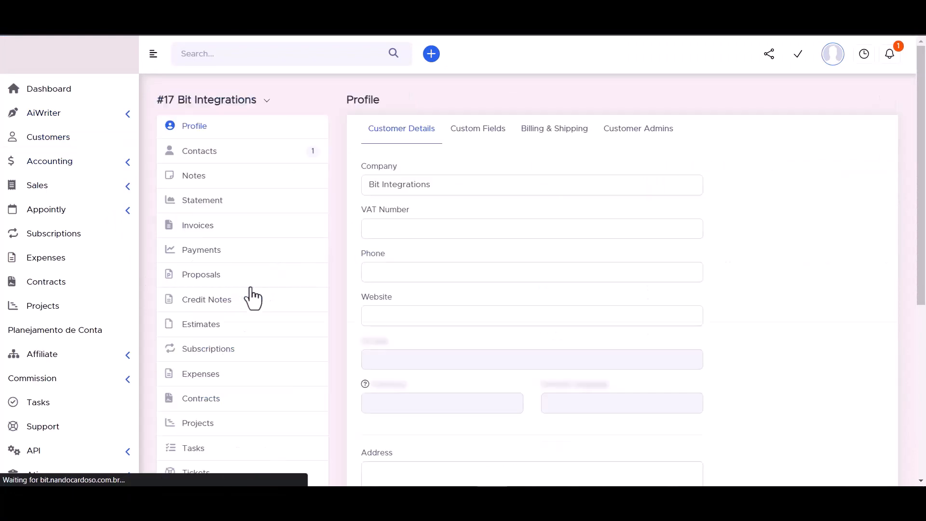
click(199, 153)
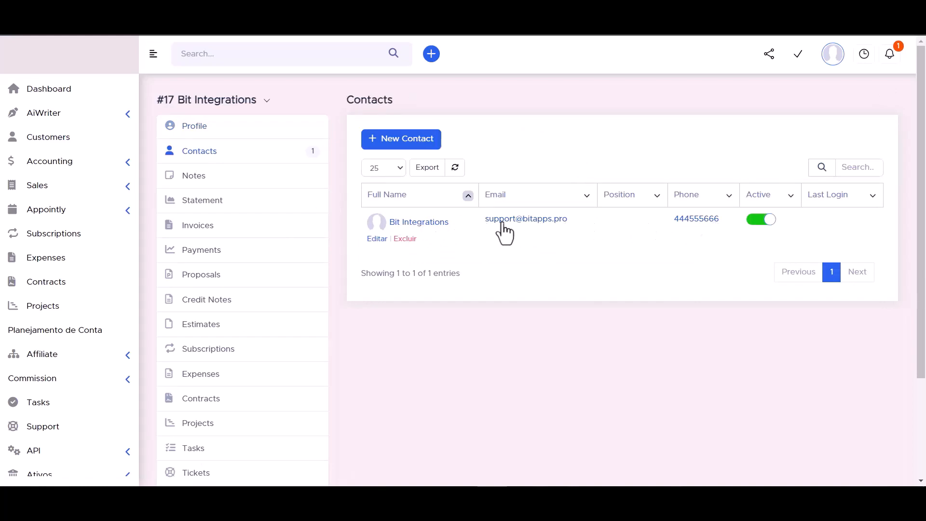
click(419, 223)
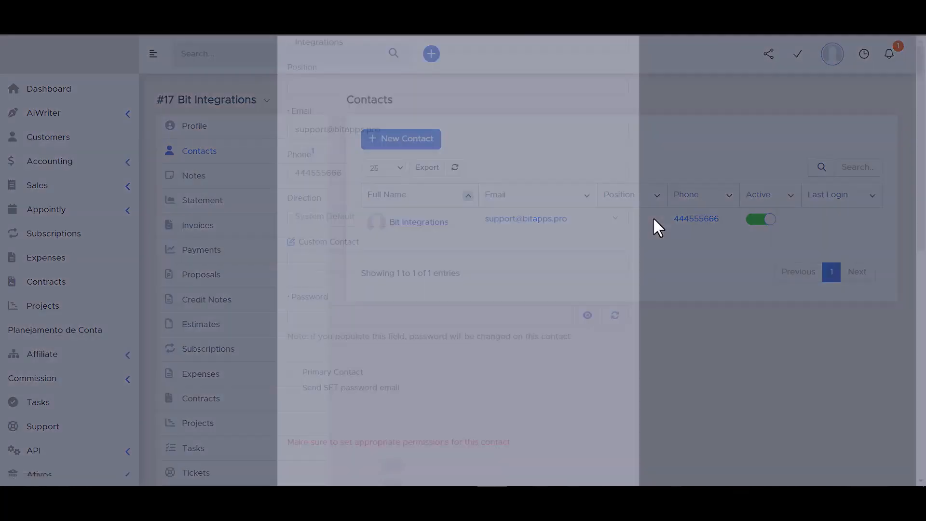
scroll(321, 219, down, 2)
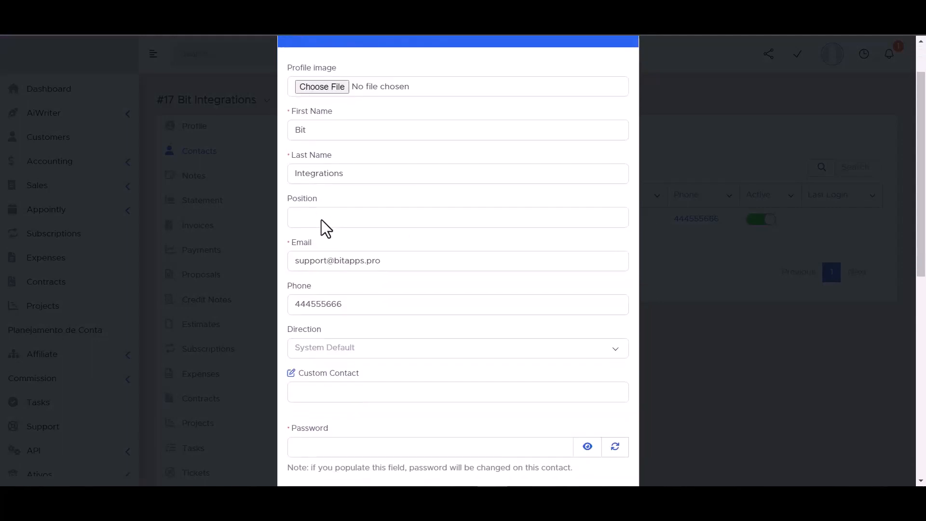